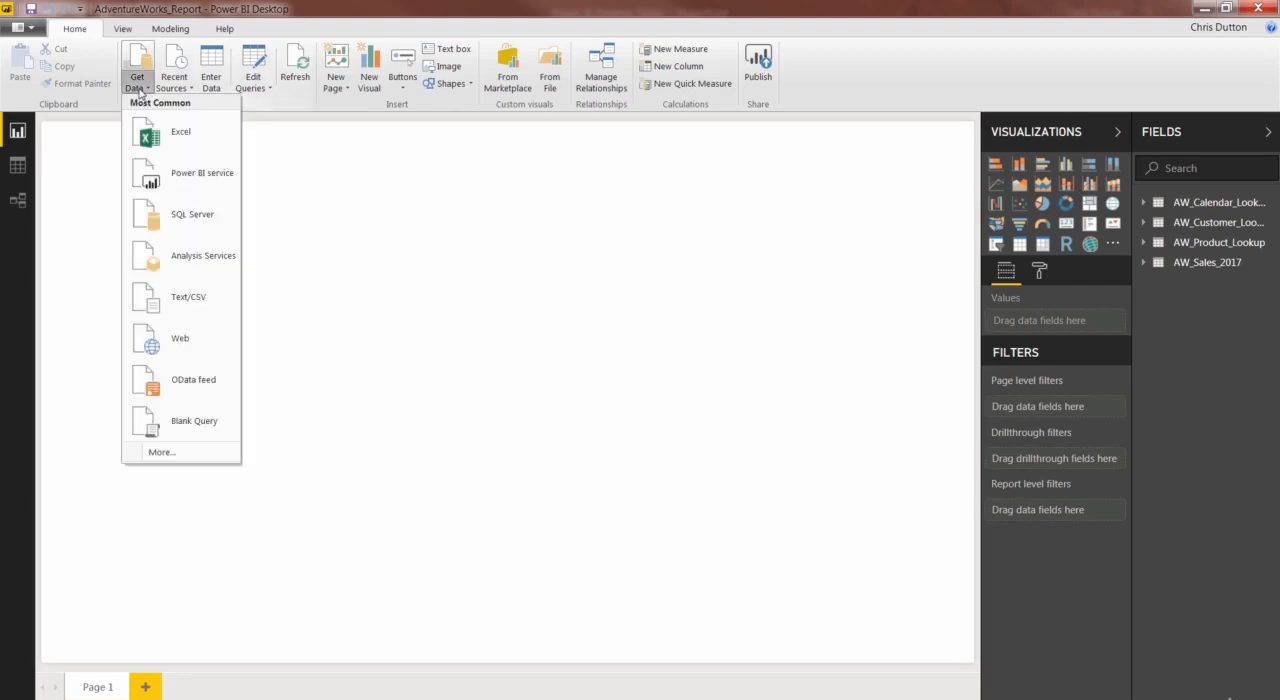
# Import the Unpivot_Demo CSV file for editing in Power Query and promote its first row to headers.
pyautogui.click(181, 313)
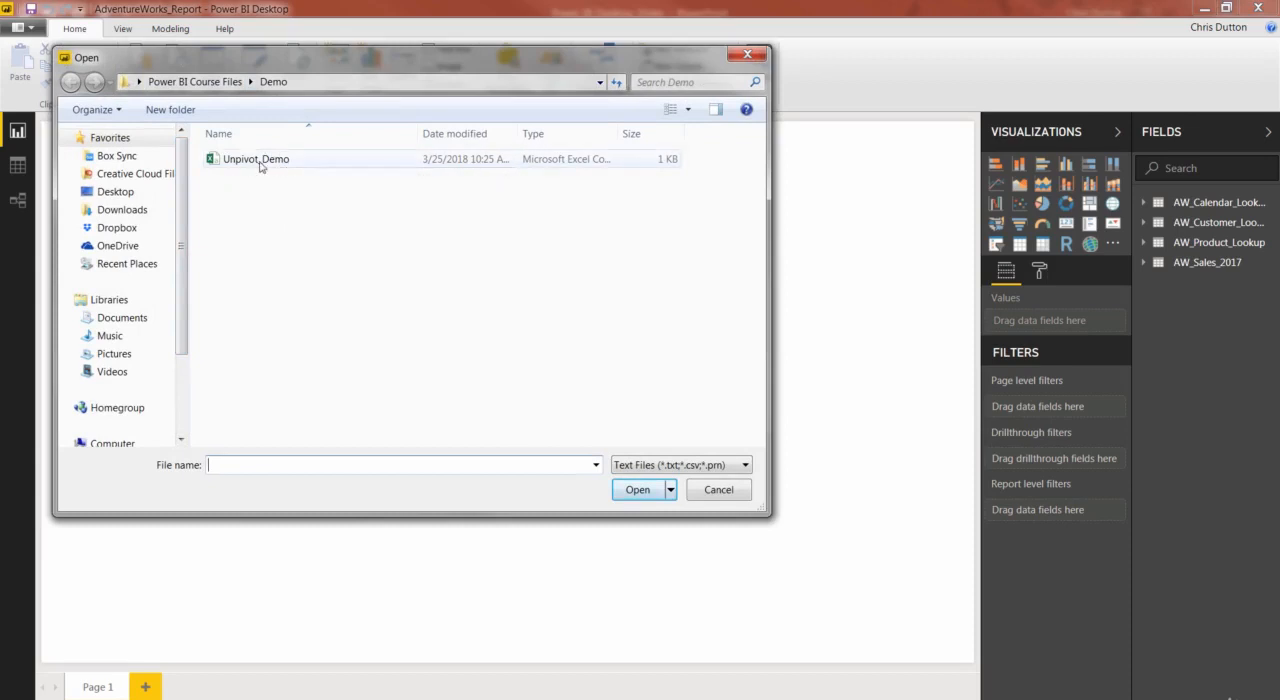
pyautogui.doubleClick(257, 161)
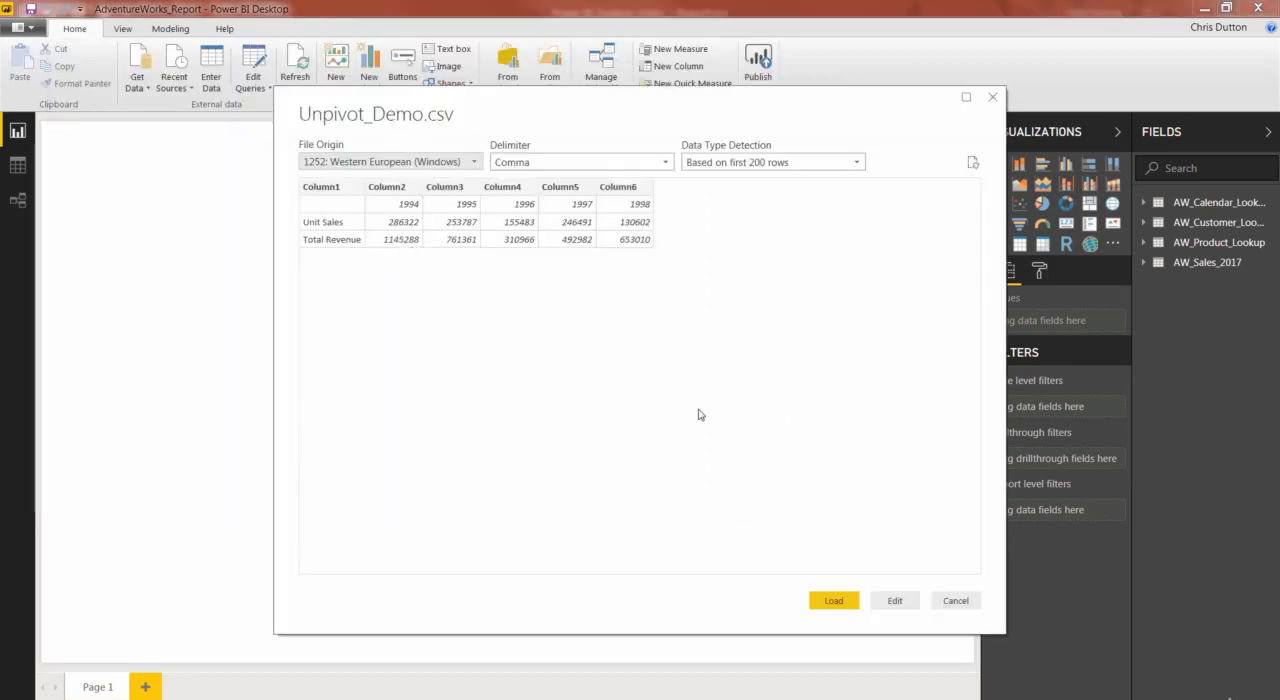
pyautogui.click(895, 600)
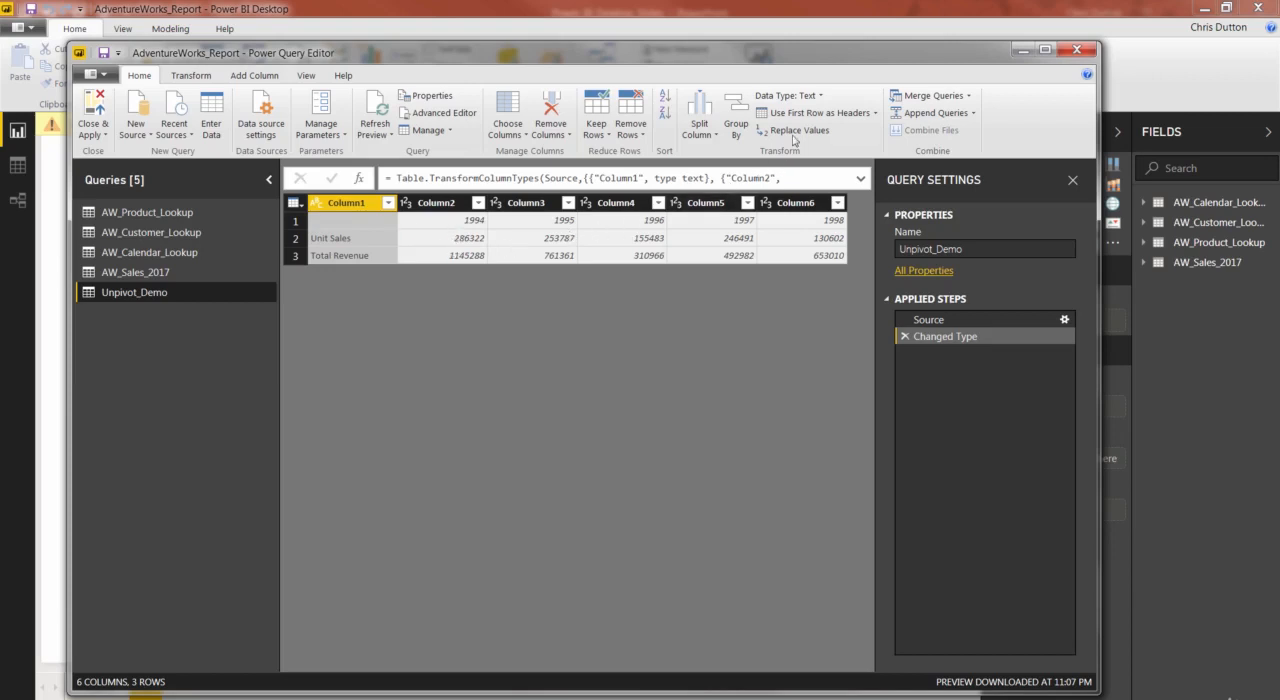
pyautogui.click(812, 112)
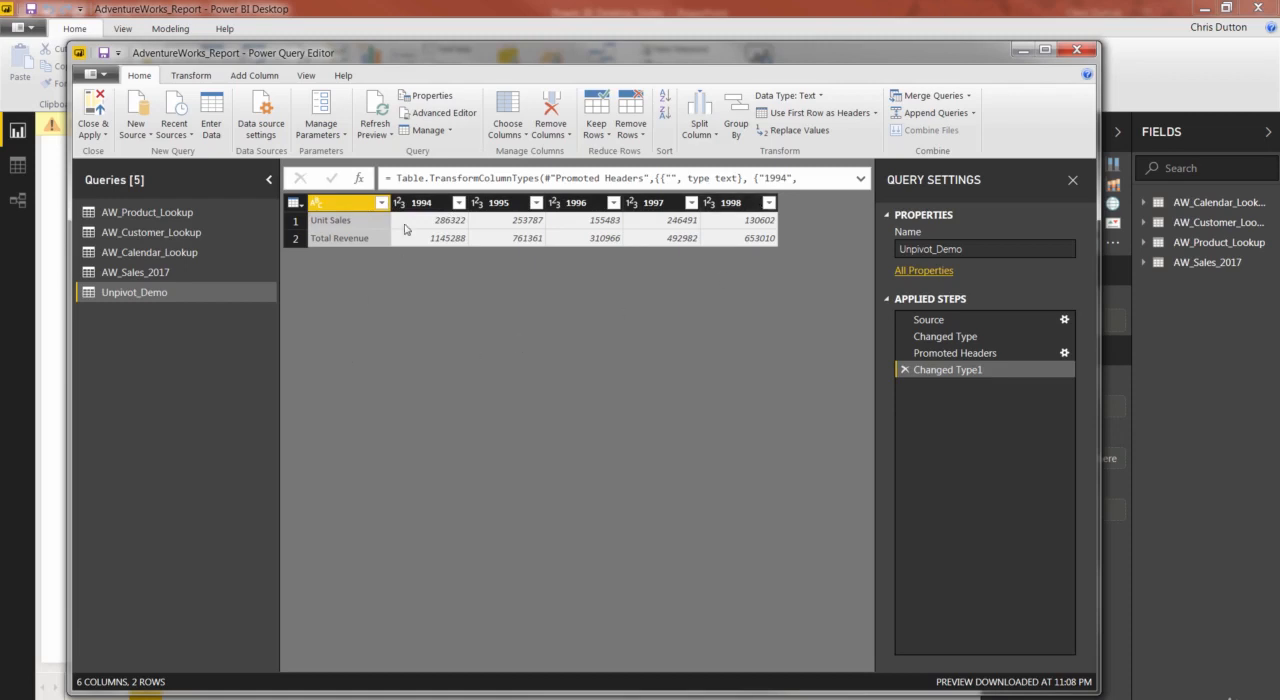
# Try unpivoting the 1994 through 1998 columns, and remove that unpivot from the applied steps.
pyautogui.click(452, 206)
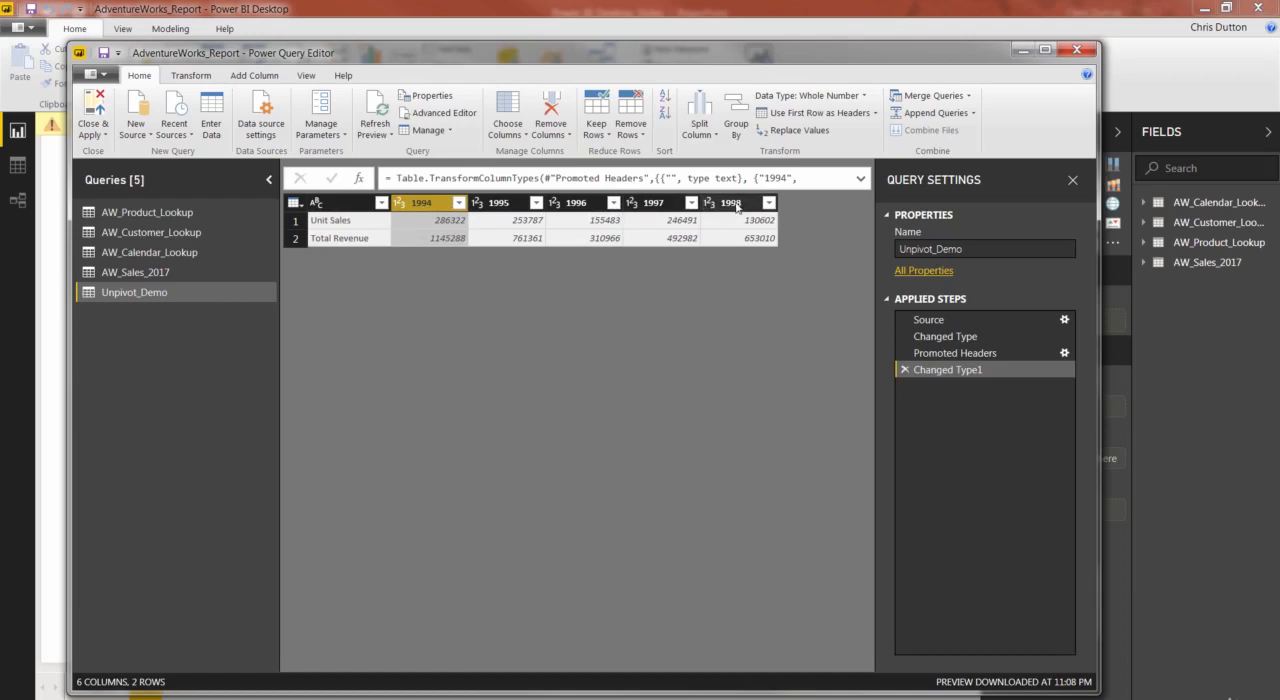
pyautogui.keyDown('shift'); pyautogui.click(712, 205); pyautogui.keyUp('shift')
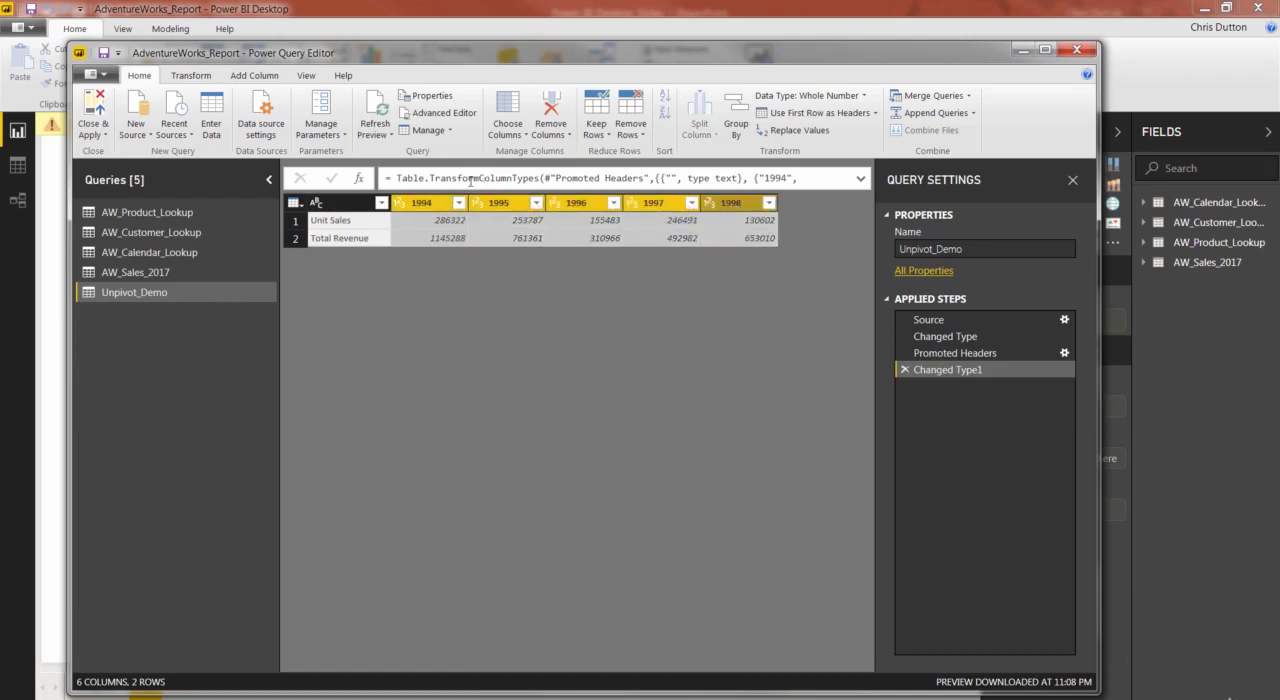
pyautogui.click(205, 81)
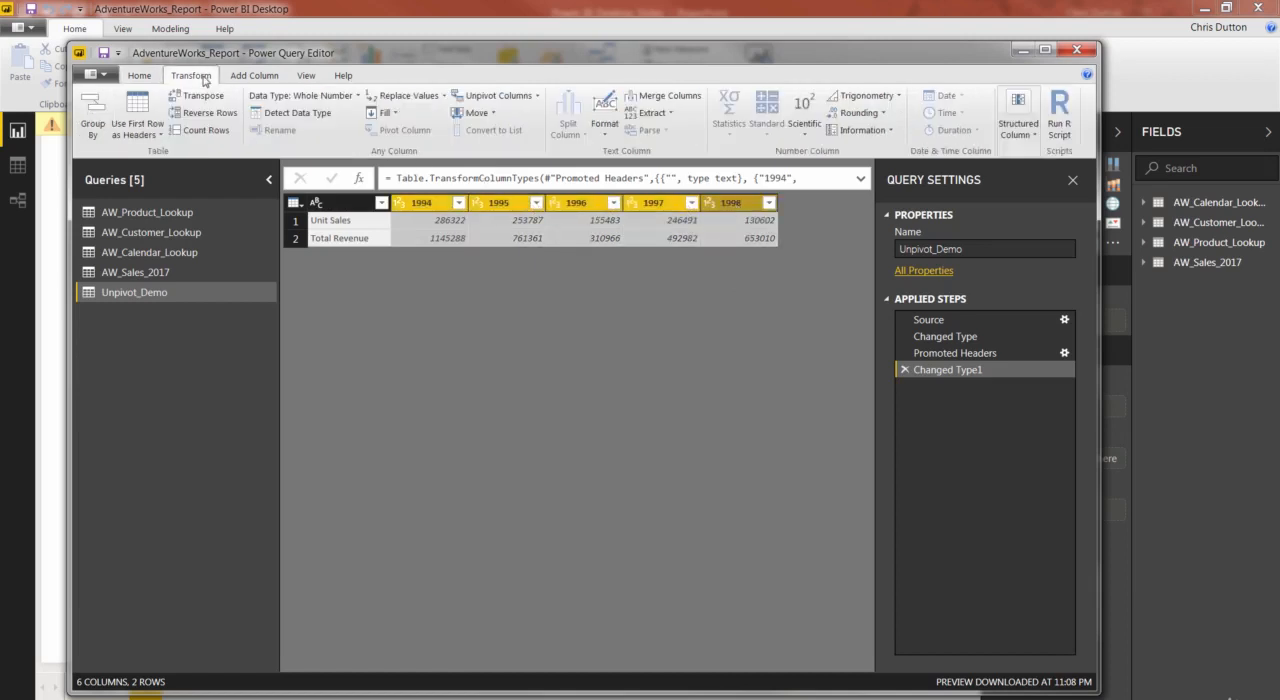
pyautogui.click(503, 95)
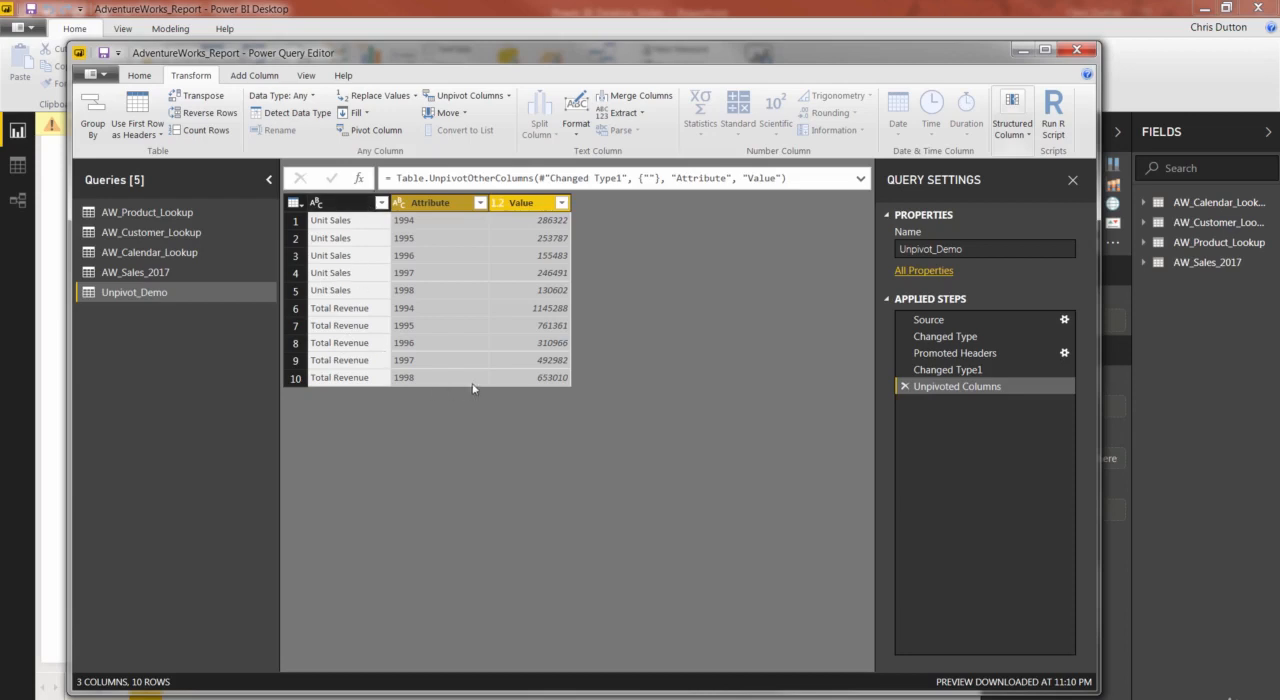
pyautogui.click(903, 388)
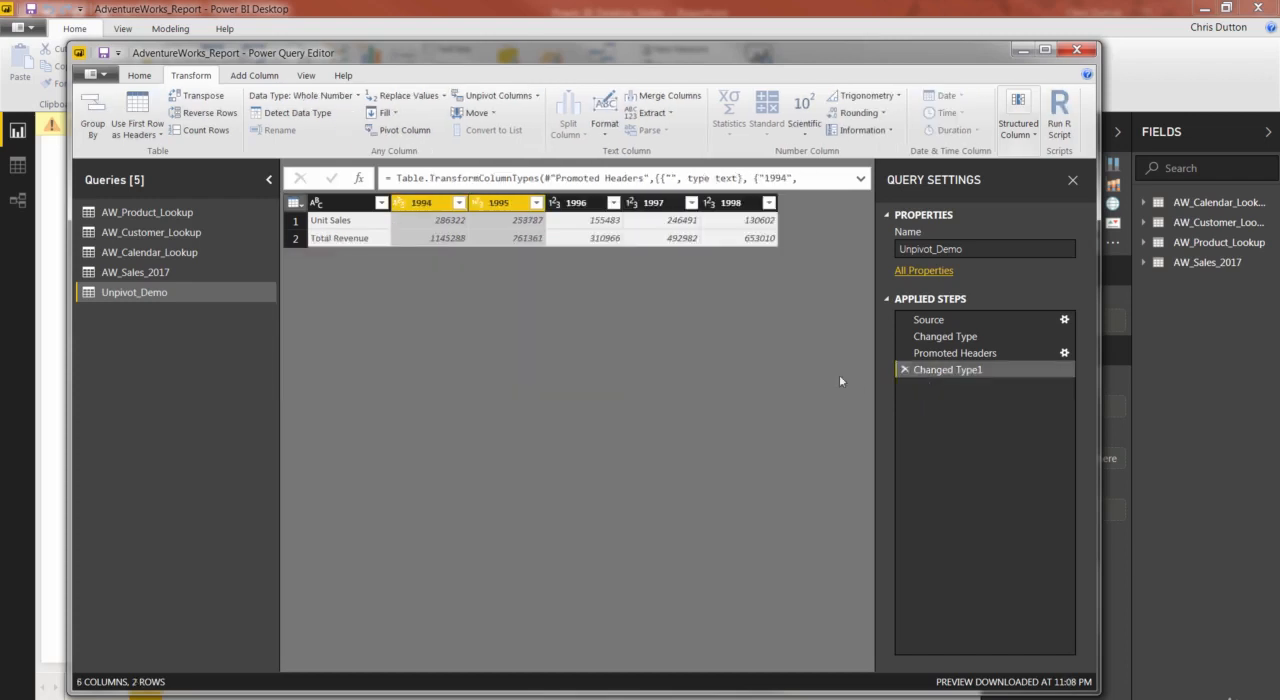
# Unpivot all columns other than the unnamed first column using Unpivot Other Columns.
pyautogui.keyDown('shift'); pyautogui.click(731, 204); pyautogui.keyUp('shift')
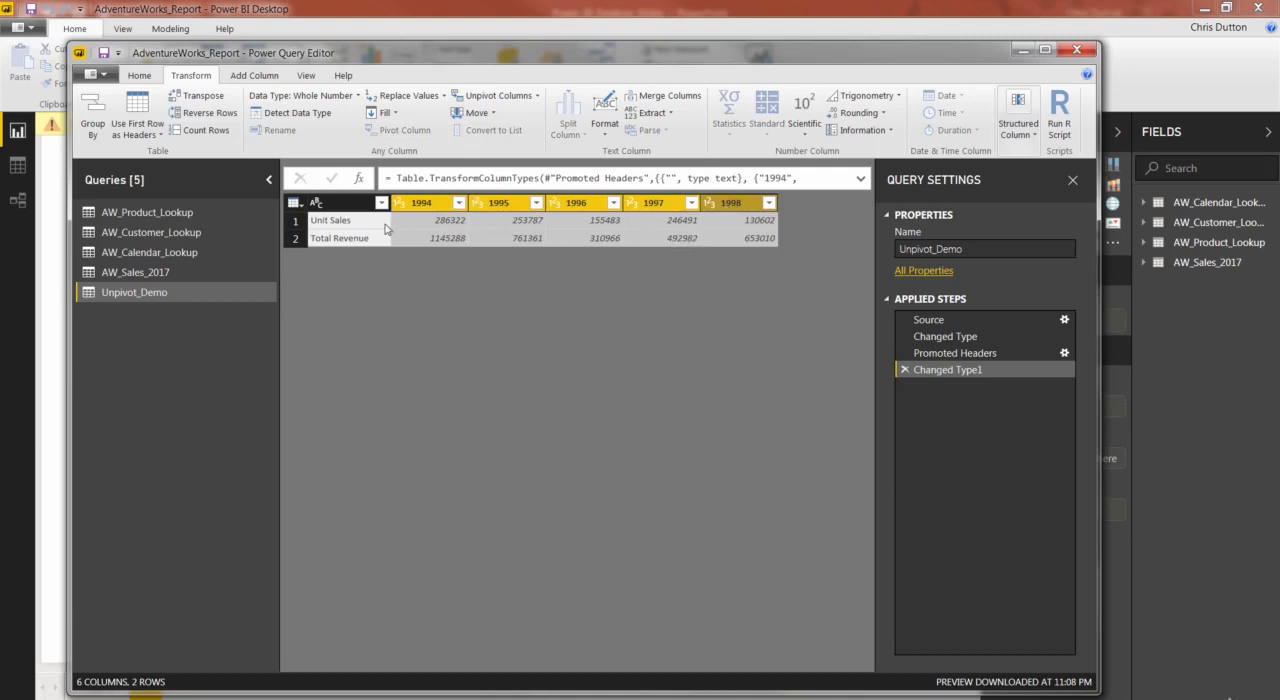
pyautogui.click(343, 205)
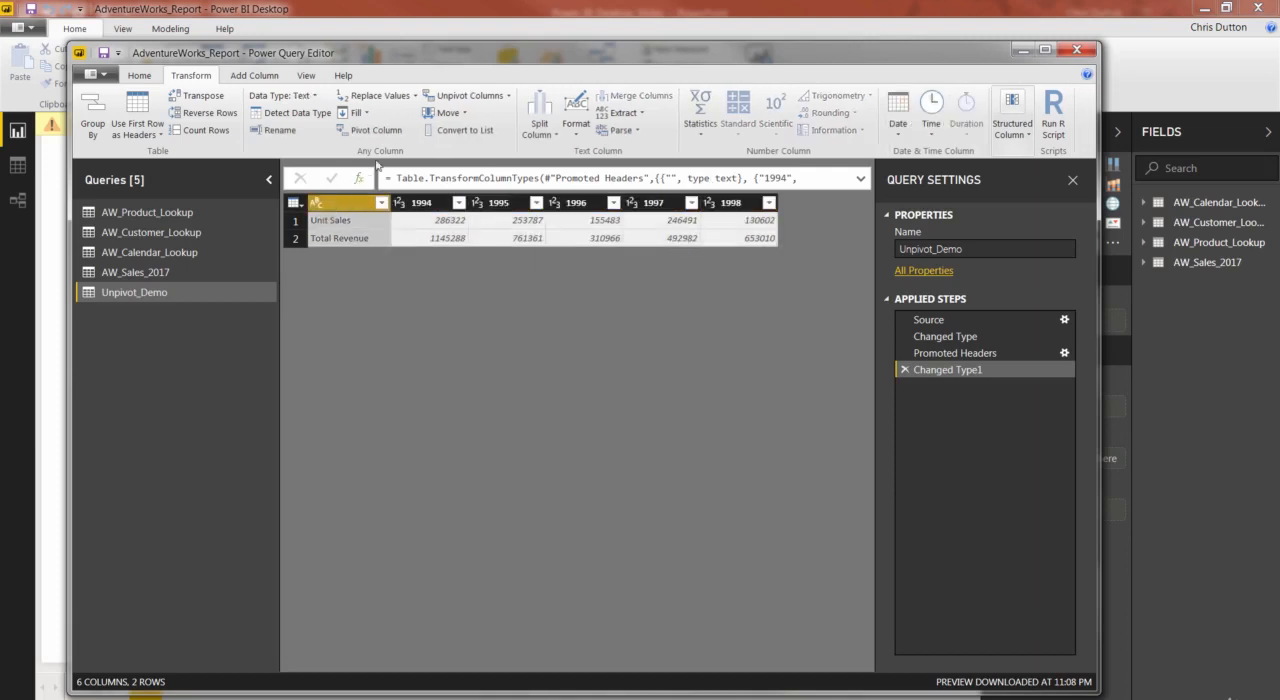
pyautogui.click(509, 96)
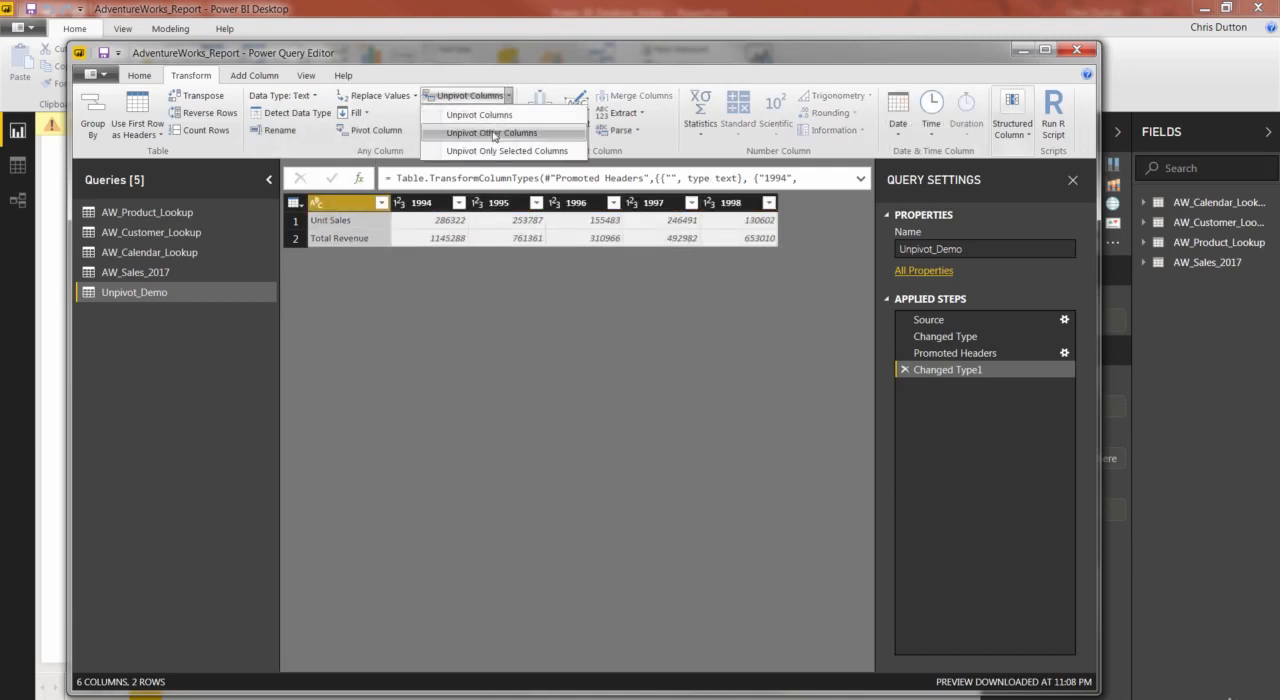
pyautogui.click(494, 134)
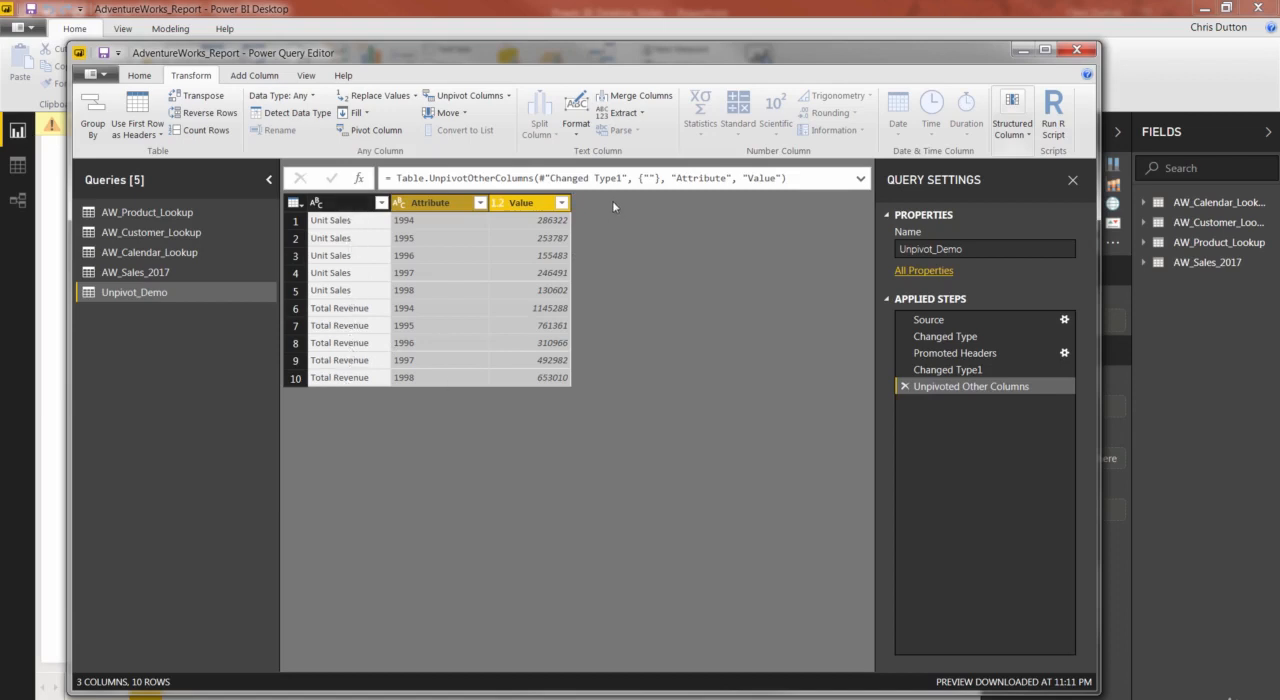
# Pivot the unnamed first column, using Value as the values column.
pyautogui.click(334, 205)
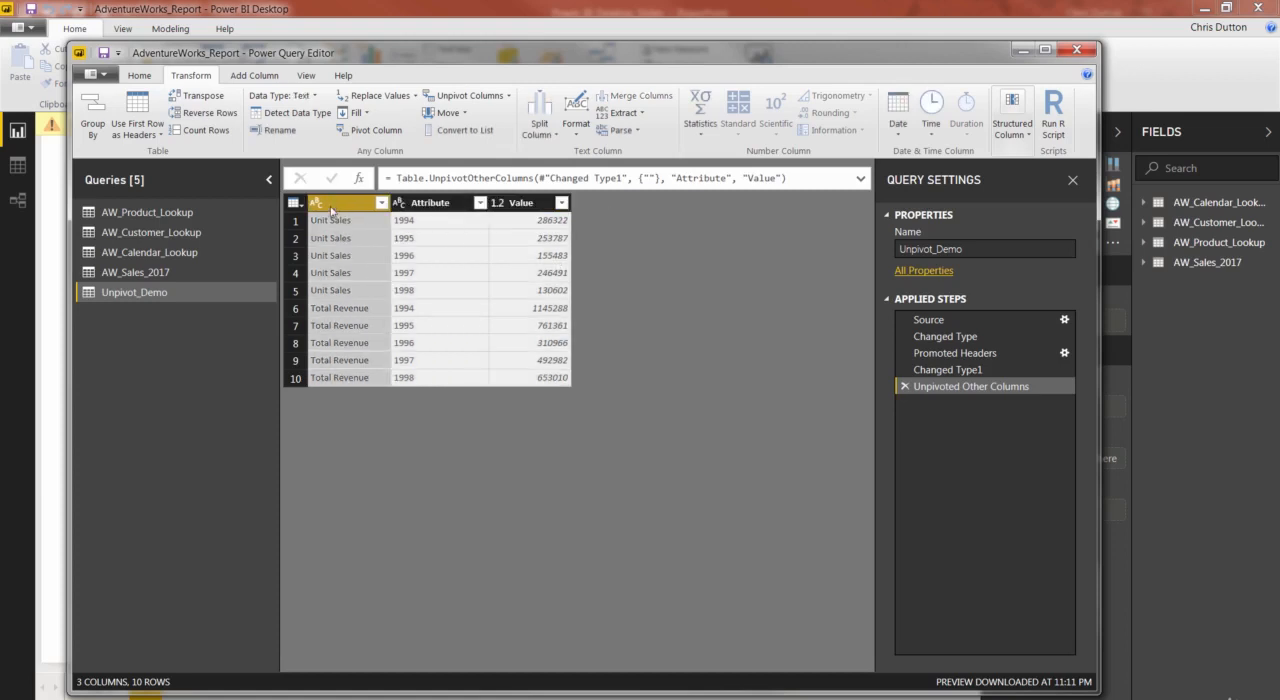
pyautogui.click(375, 130)
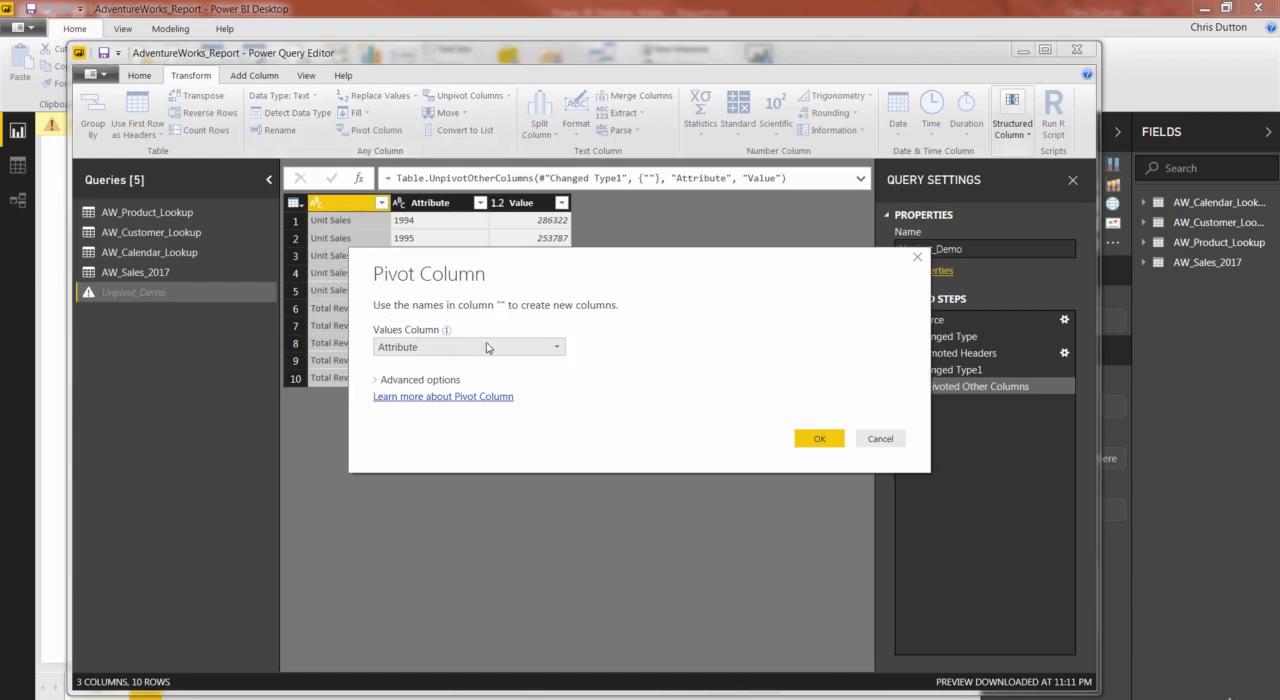
pyautogui.click(560, 347)
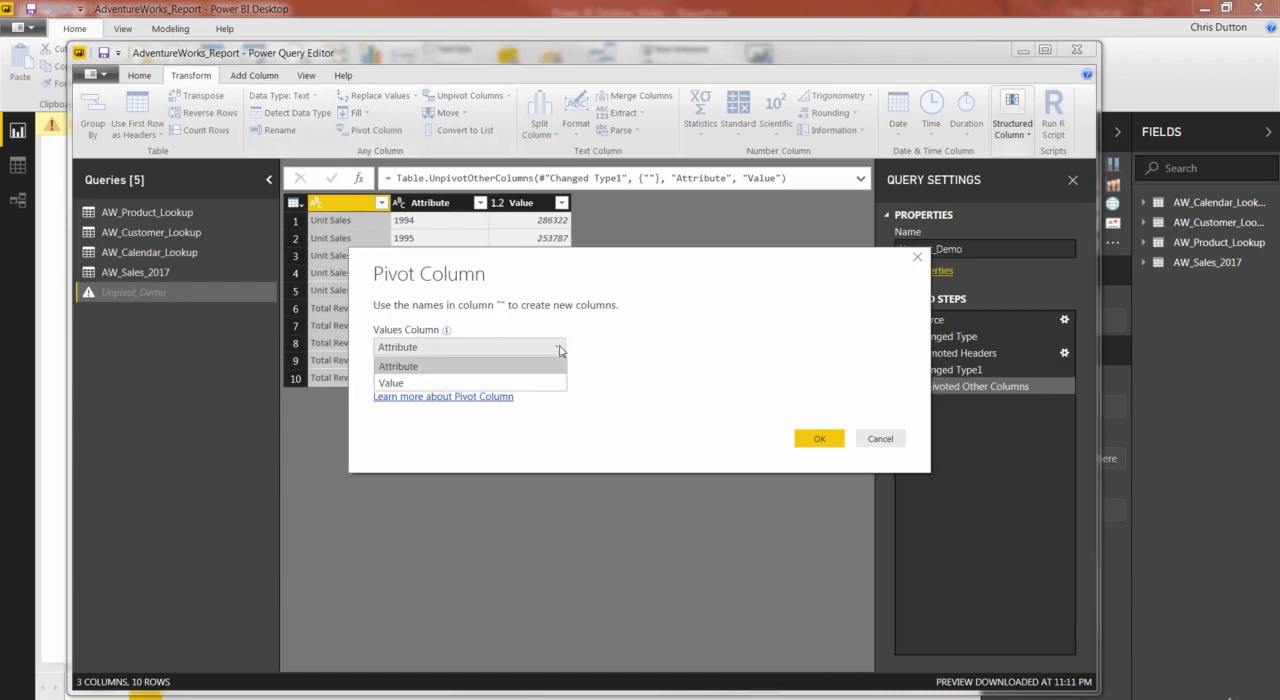
pyautogui.click(402, 384)
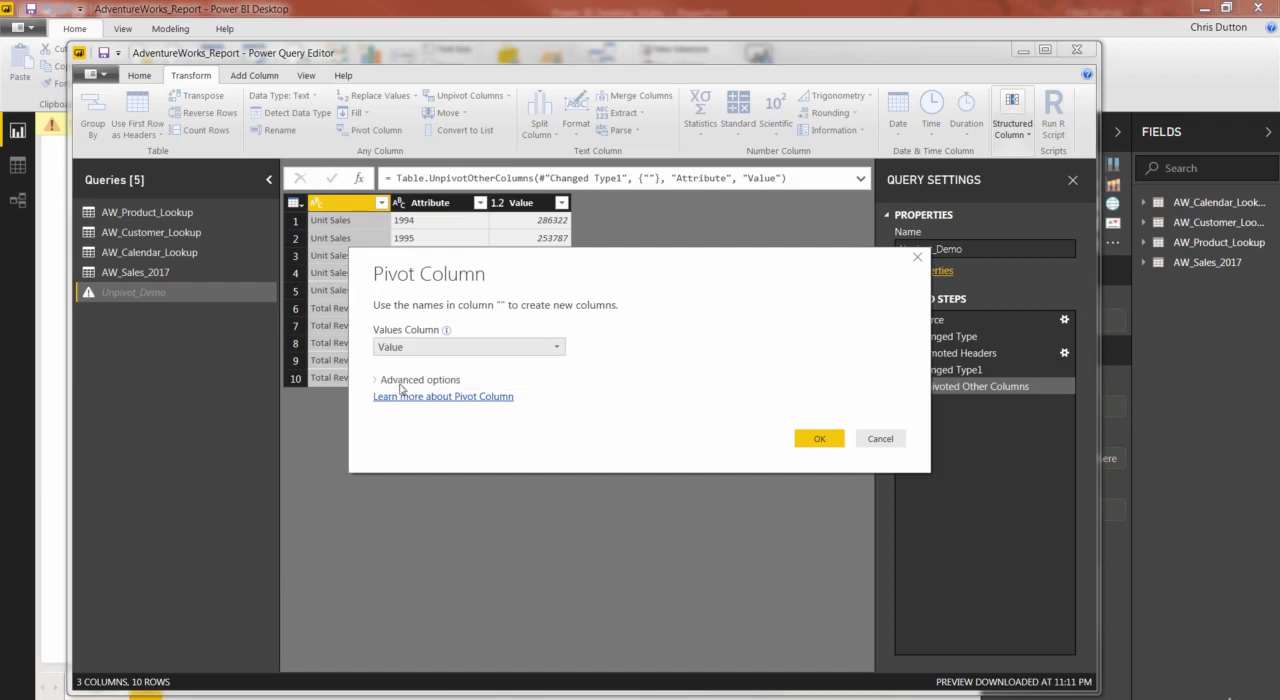
pyautogui.click(815, 438)
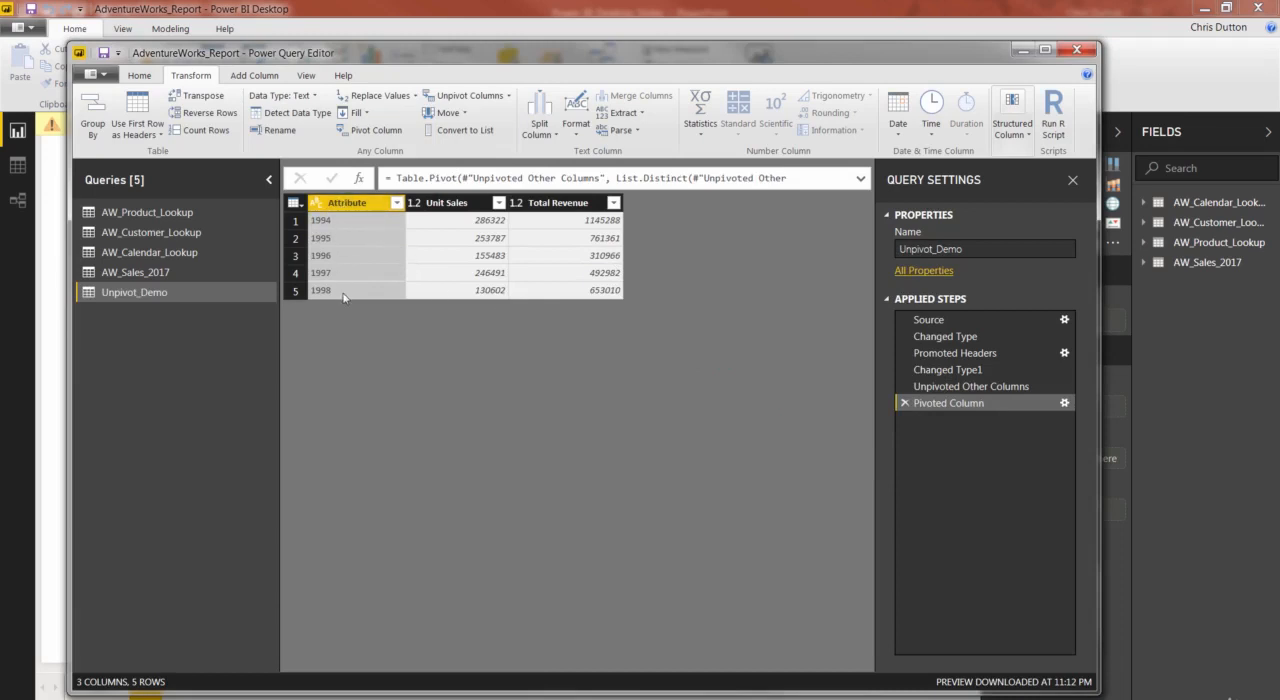
# Rename the Attribute column to Year.
pyautogui.doubleClick(374, 204)
pyautogui.write('Year')
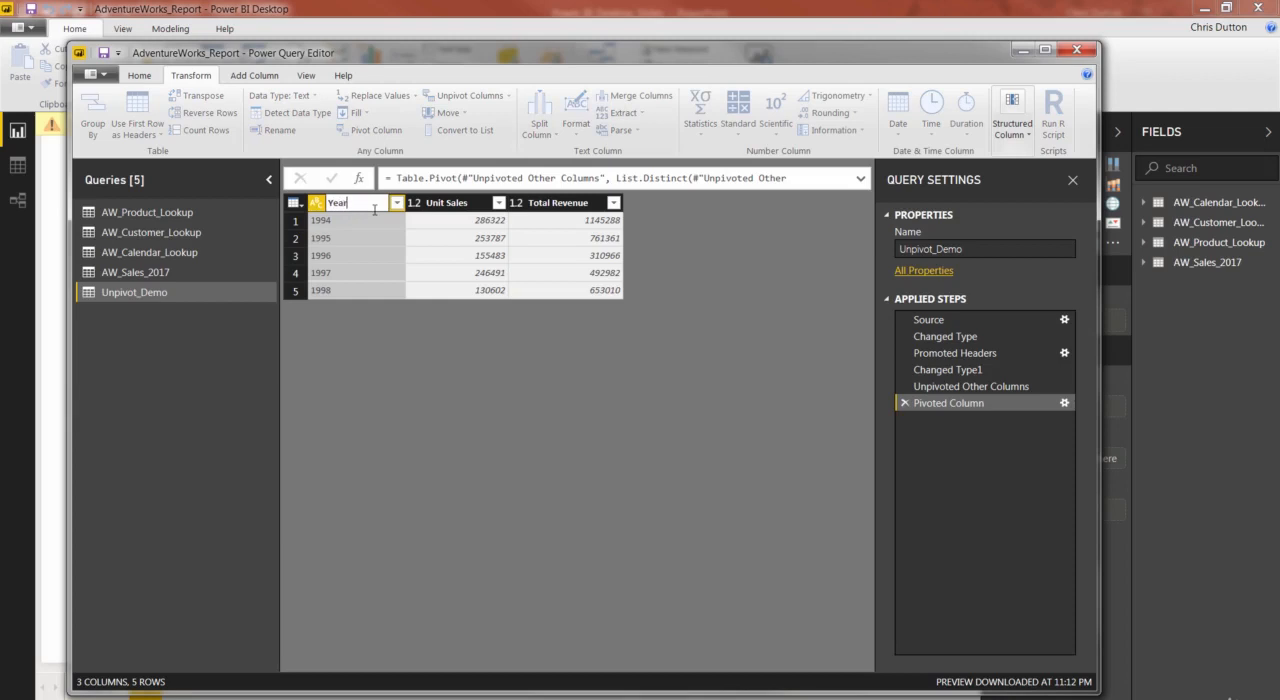
pyautogui.press('Return')
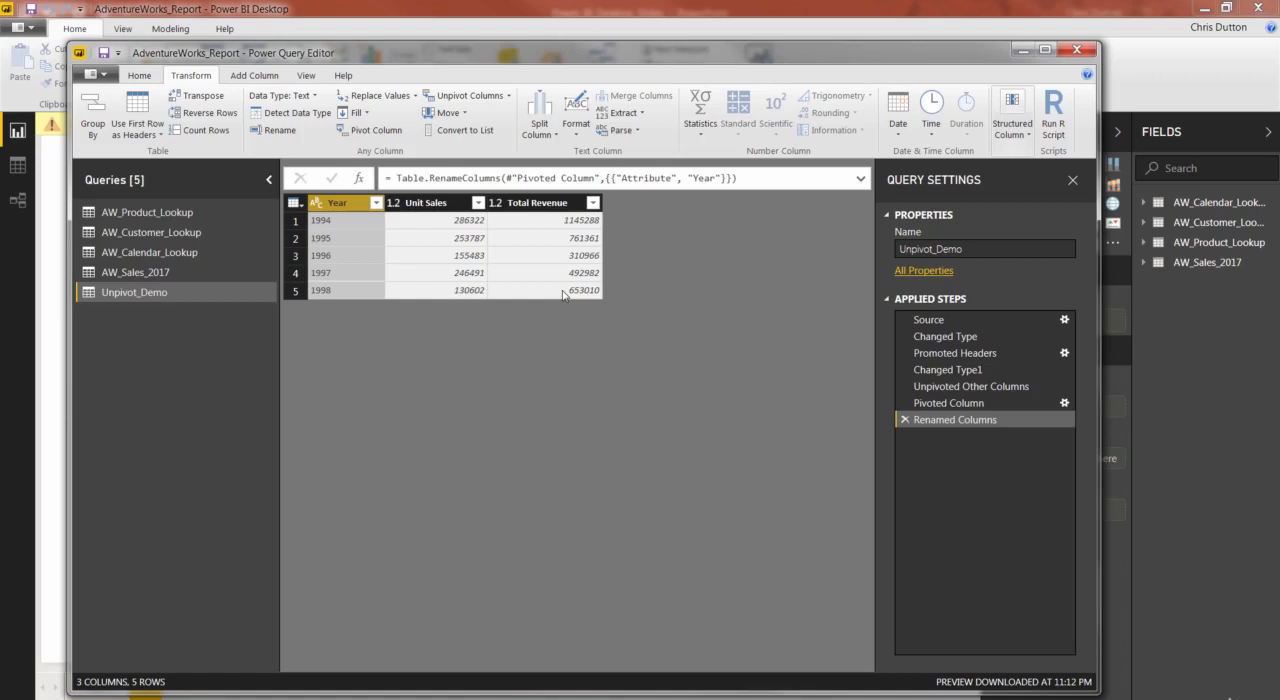
# Remove every applied step of the Unpivot_Demo query after Source, including the renaming, pivots, promoted headers and type changes.
pyautogui.click(905, 419)
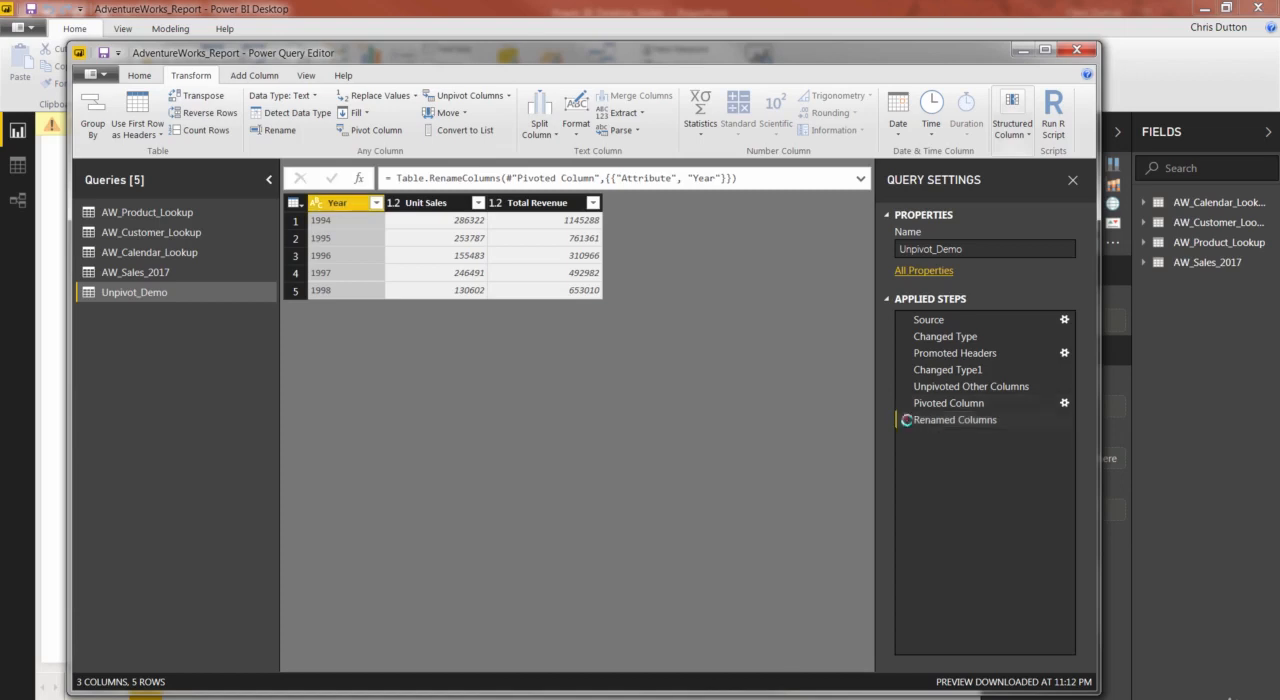
pyautogui.click(904, 403)
pyautogui.click(903, 386)
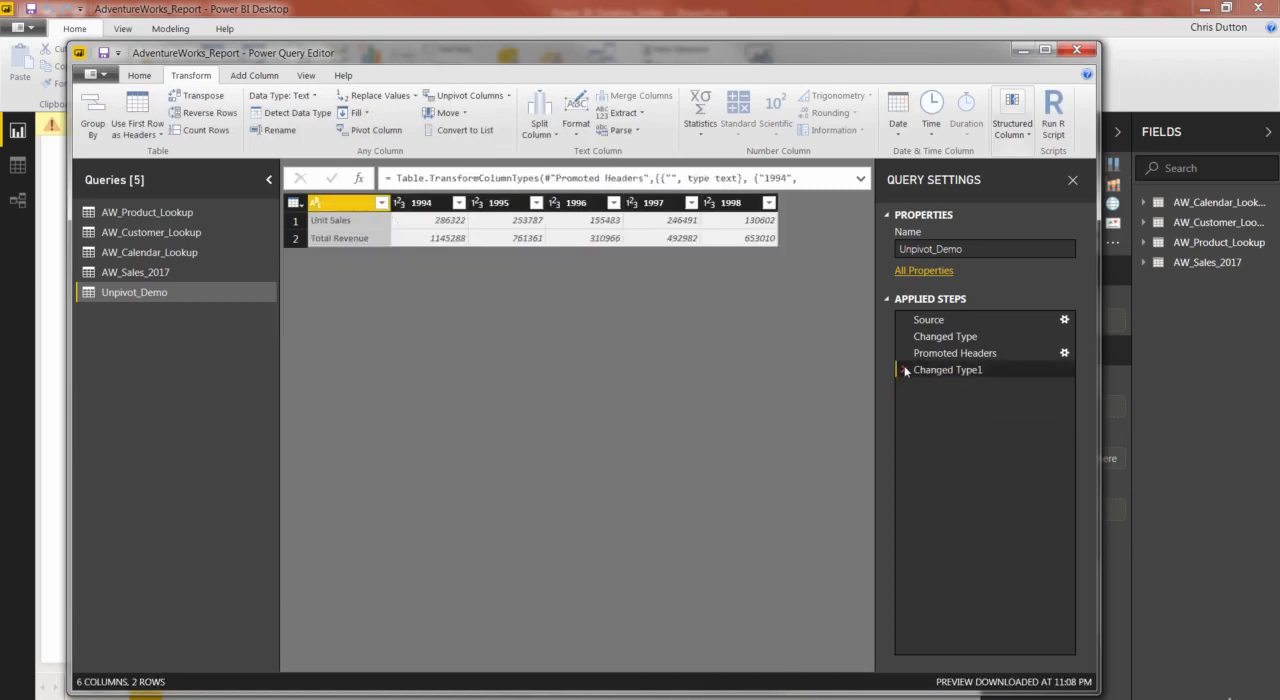
pyautogui.click(904, 369)
pyautogui.click(904, 353)
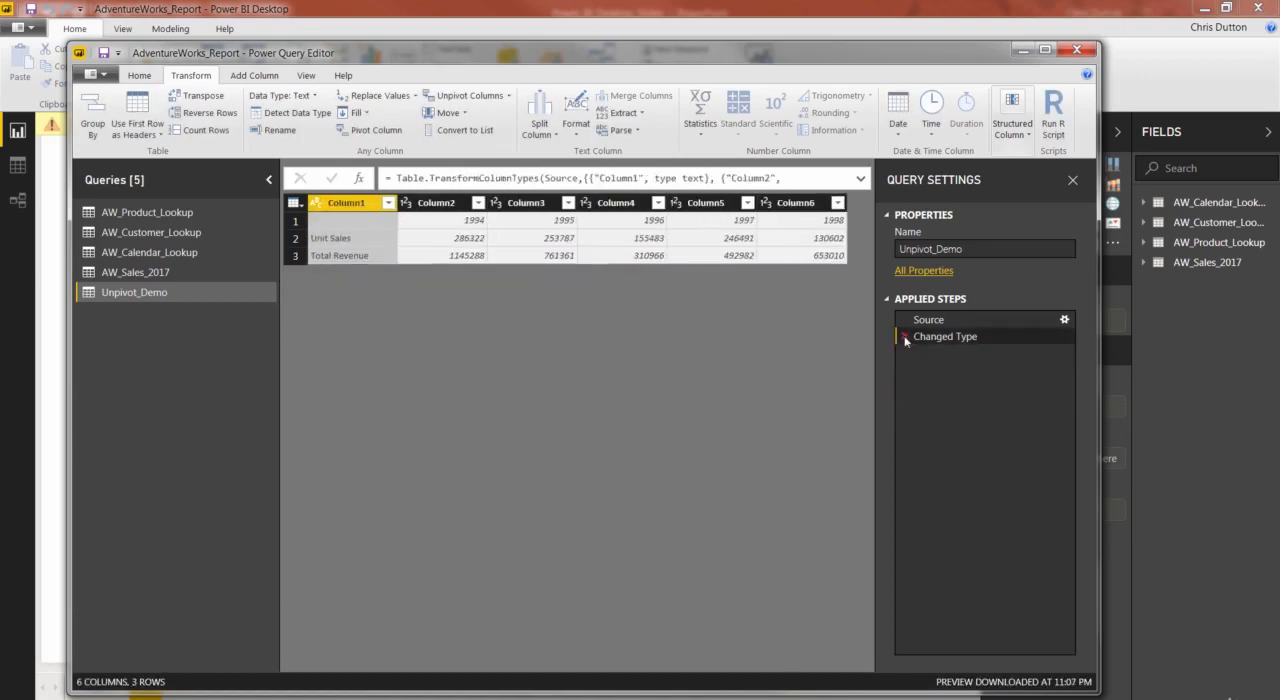
pyautogui.click(904, 336)
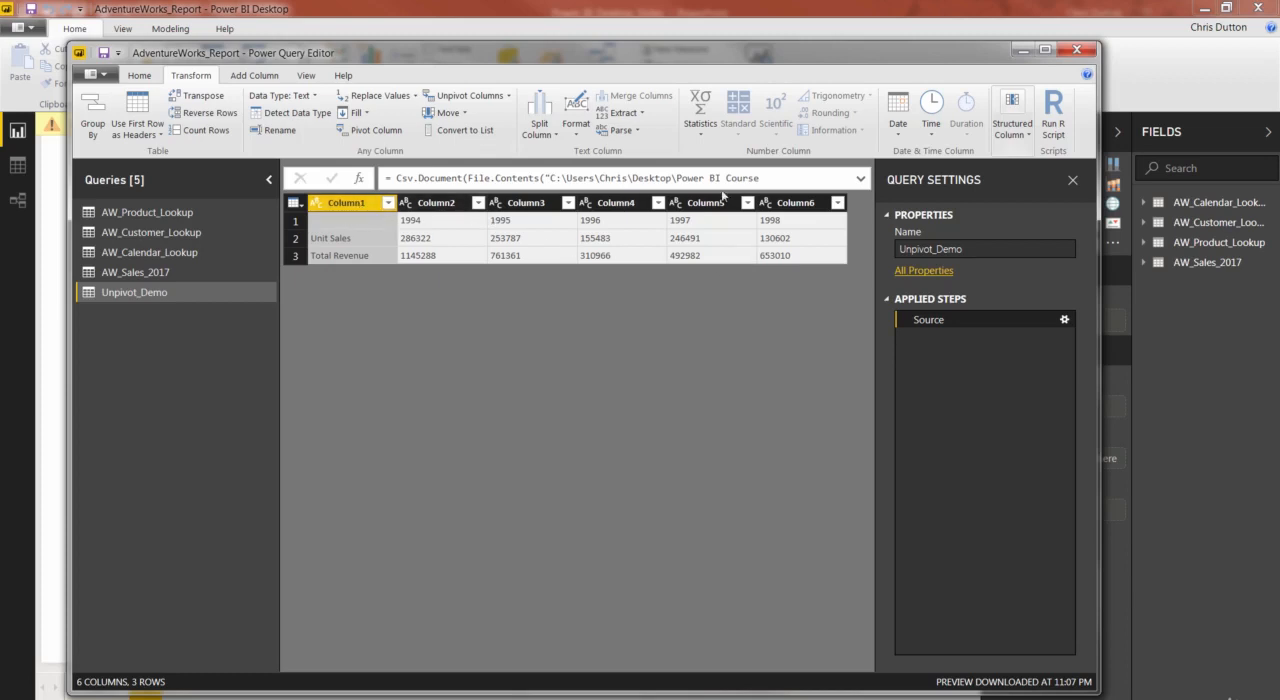
# Transpose the Unpivot_Demo table and promote its first row to headers.
pyautogui.keyDown('shift'); pyautogui.click(795, 203); pyautogui.keyUp('shift')
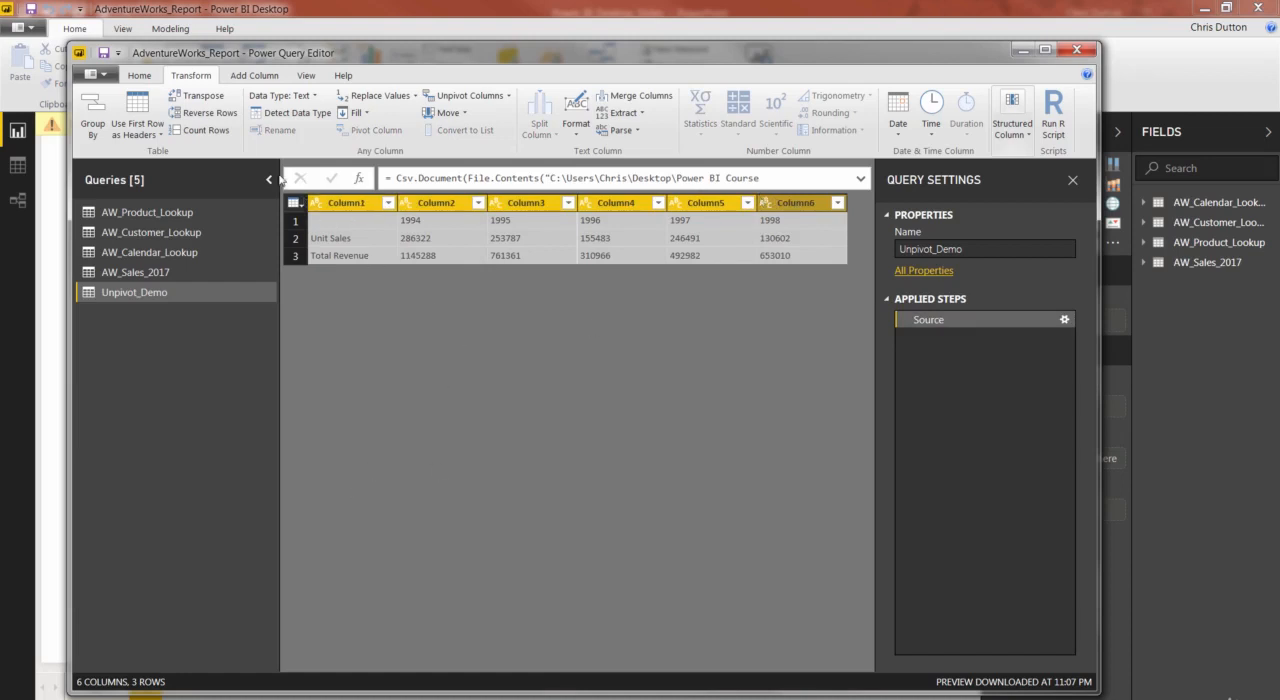
pyautogui.click(194, 97)
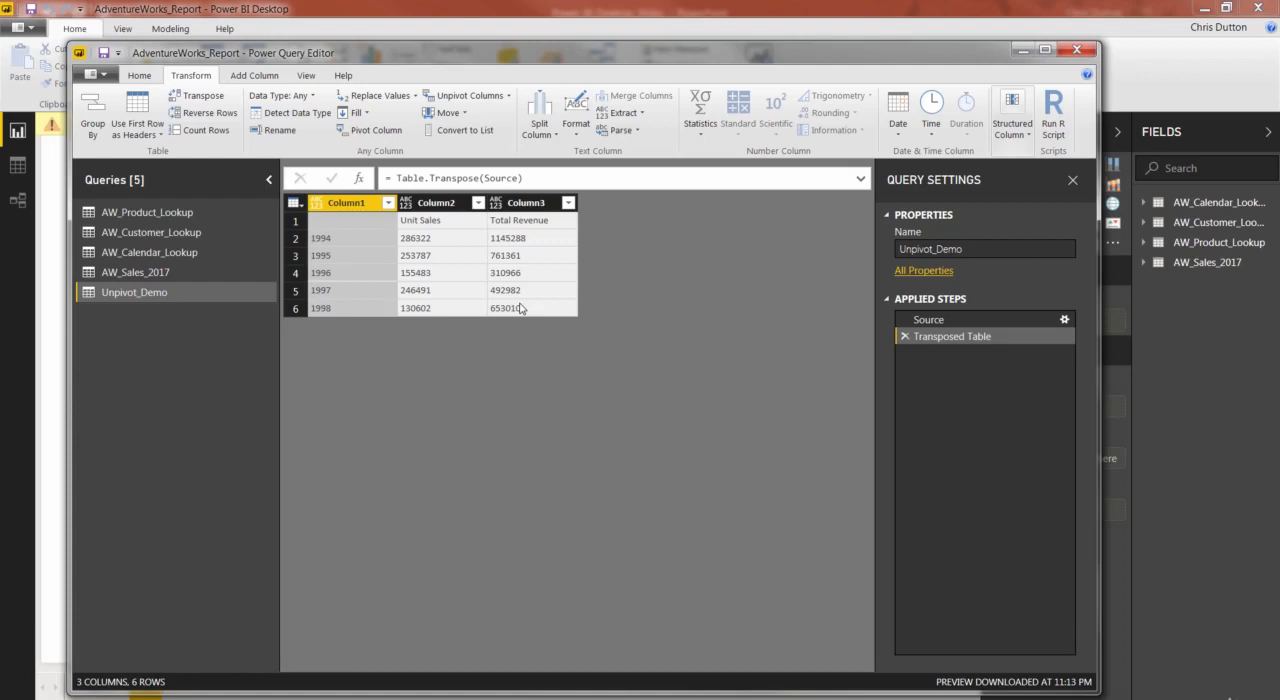
pyautogui.click(145, 108)
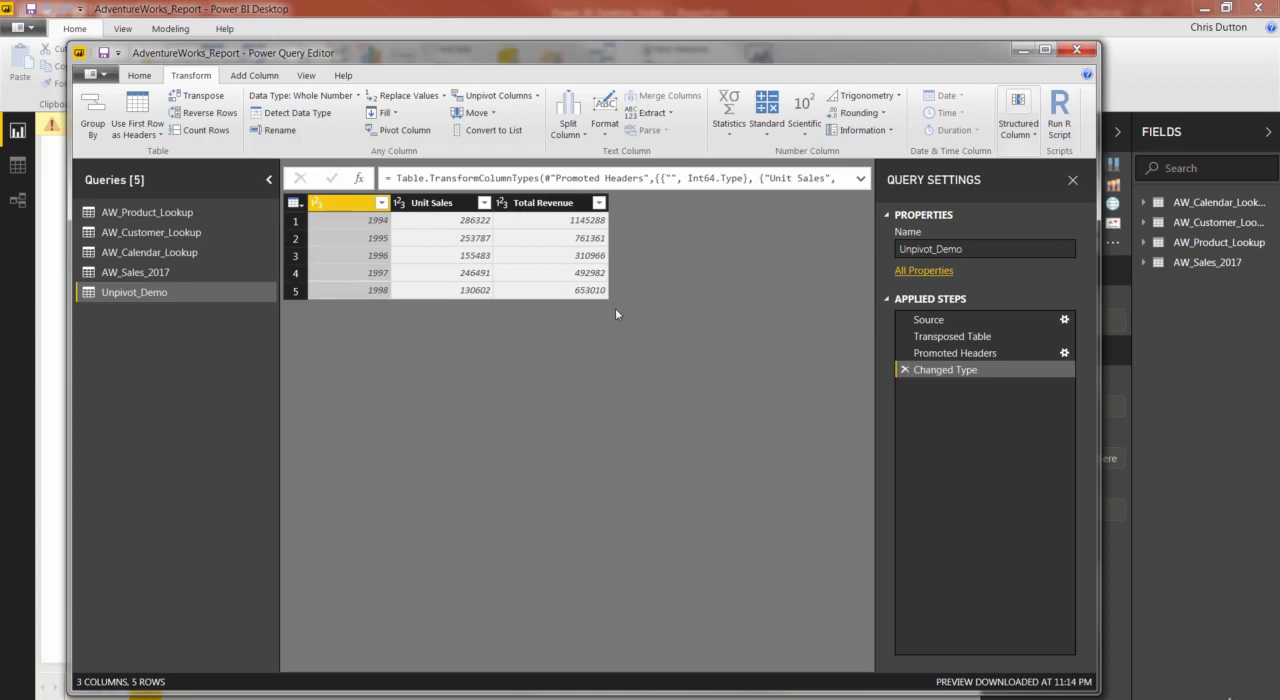
# Delete the Unpivot_Demo query and close the Power Query Editor.
pyautogui.rightClick(118, 294)
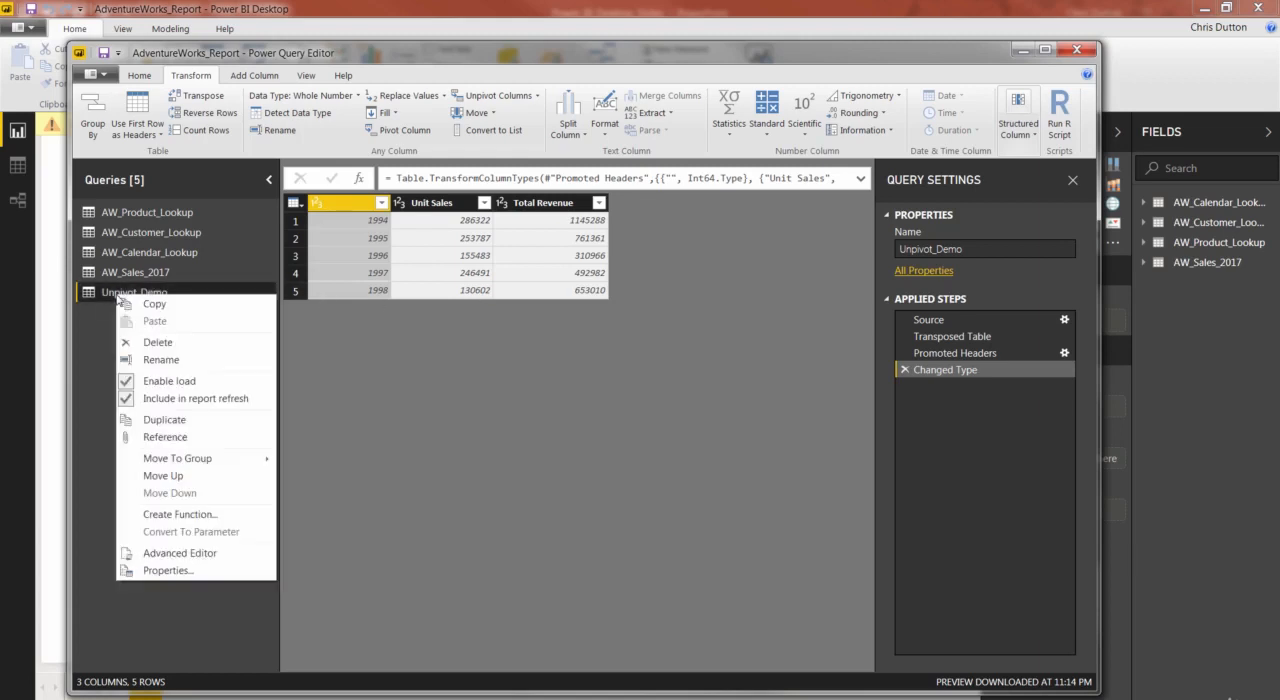
pyautogui.click(155, 343)
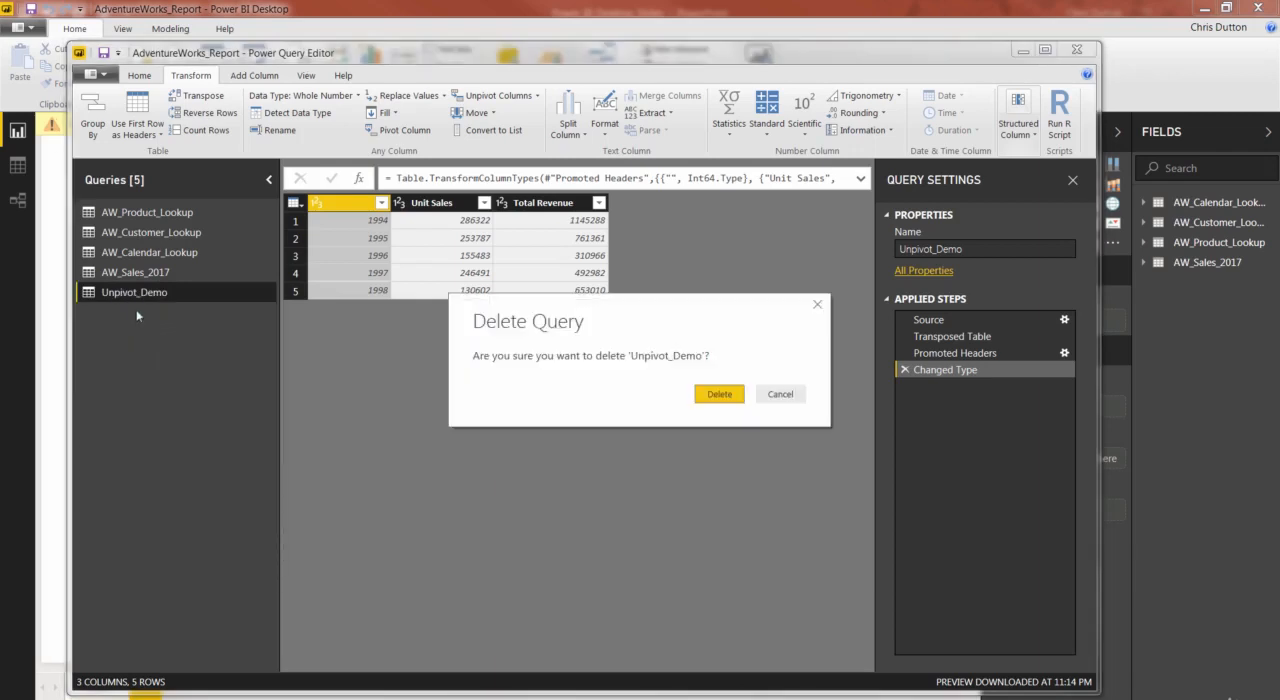
pyautogui.click(737, 402)
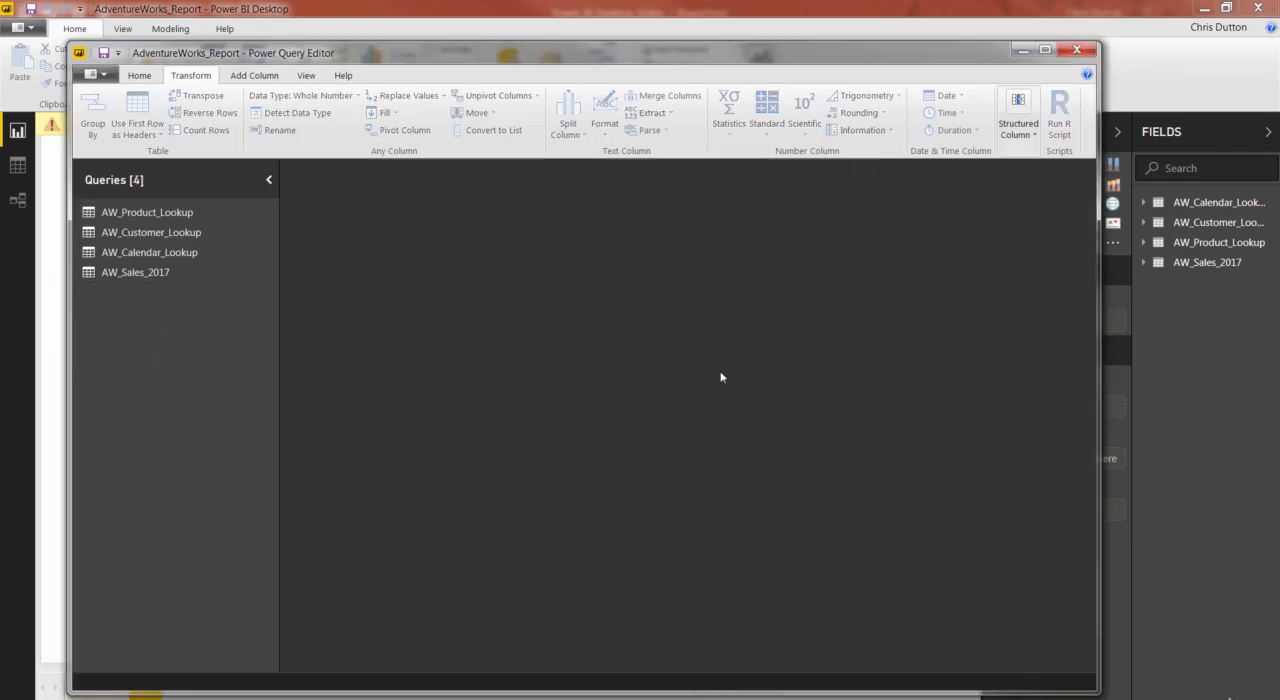
pyautogui.click(1077, 50)
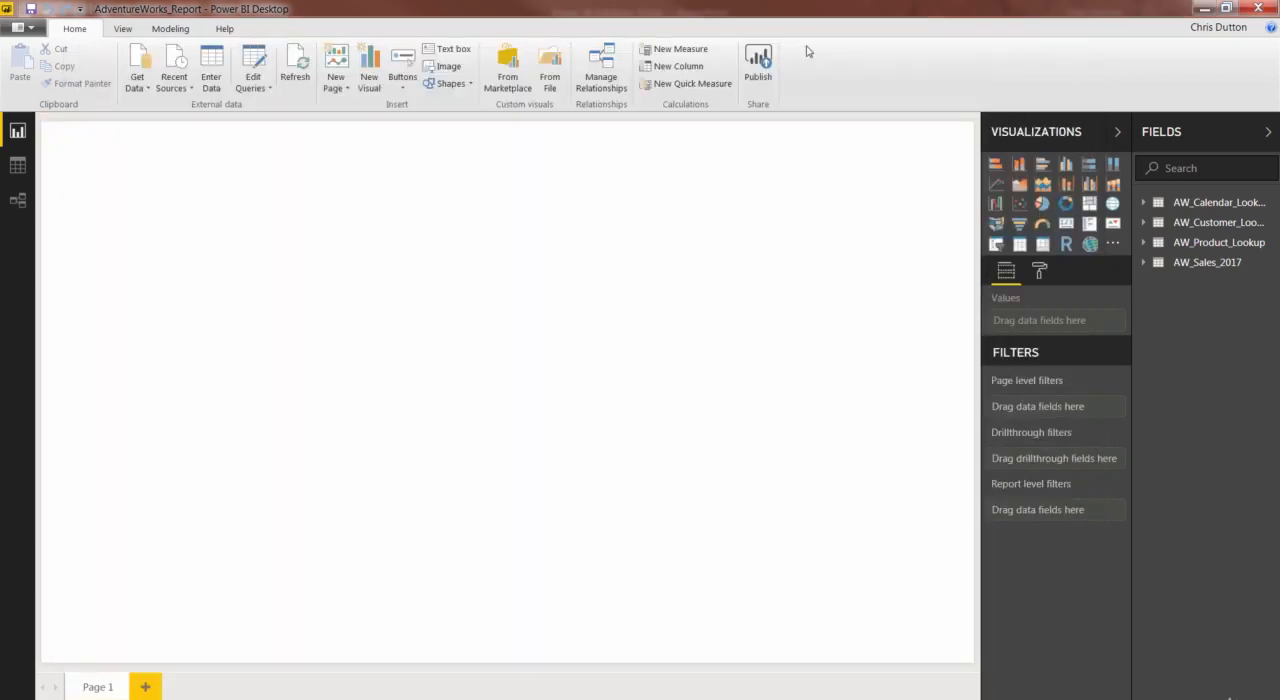